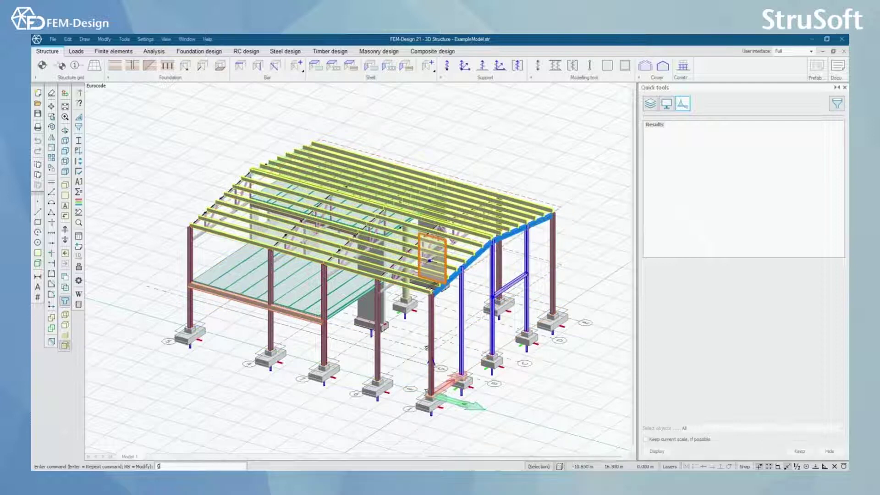
Review the defined load cases and their types, then close the list without changes.
{"action": "left_click", "coordinate": [77, 51]}
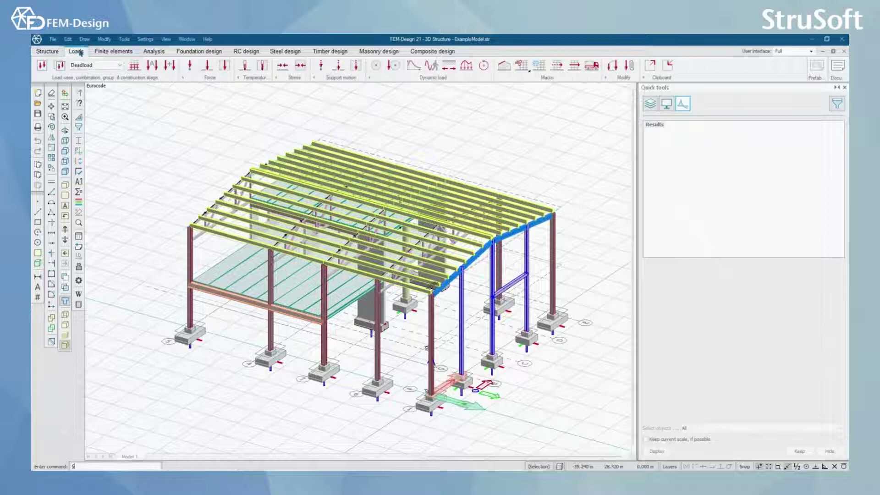
{"action": "left_click", "coordinate": [42, 65]}
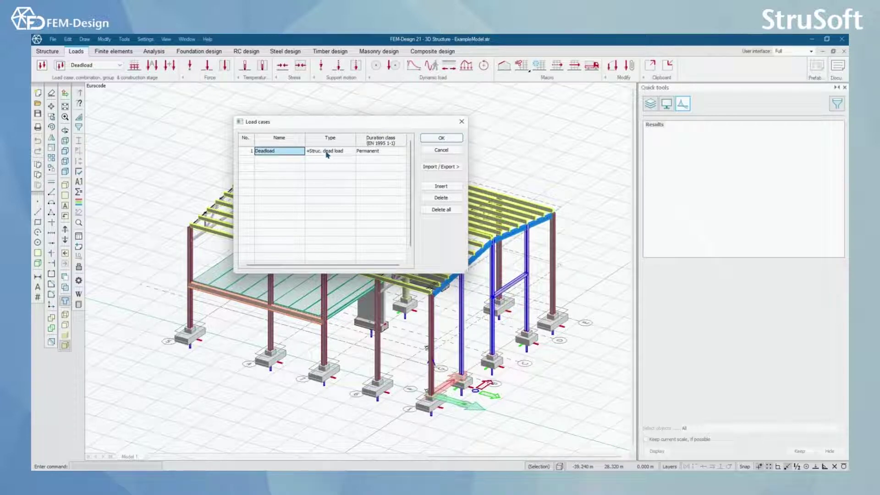
{"action": "left_click", "coordinate": [461, 122]}
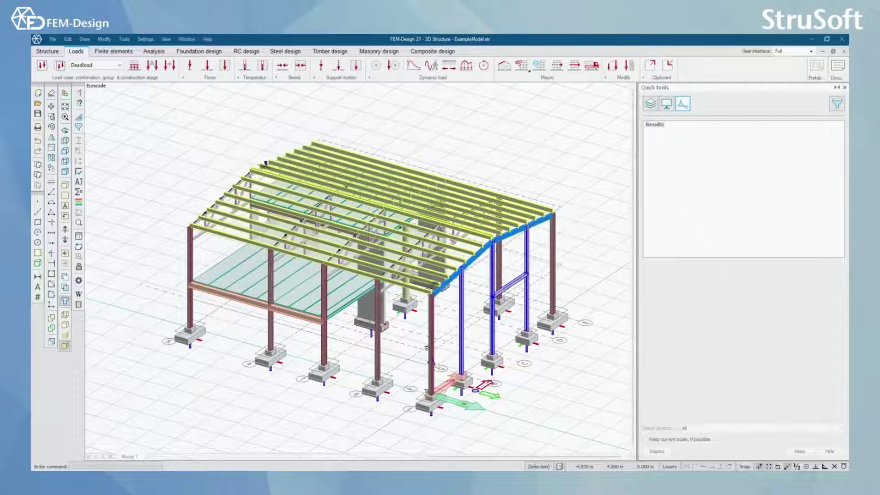
Review the calculation setup with Load cases ticked under static and stability analysis, without running it.
{"action": "left_click", "coordinate": [160, 51]}
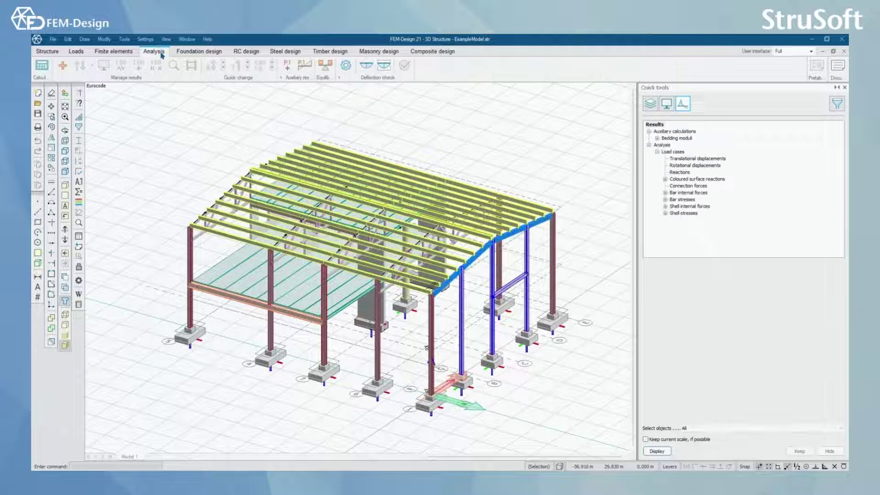
{"action": "left_click", "coordinate": [41, 65]}
{"action": "left_click", "coordinate": [337, 182]}
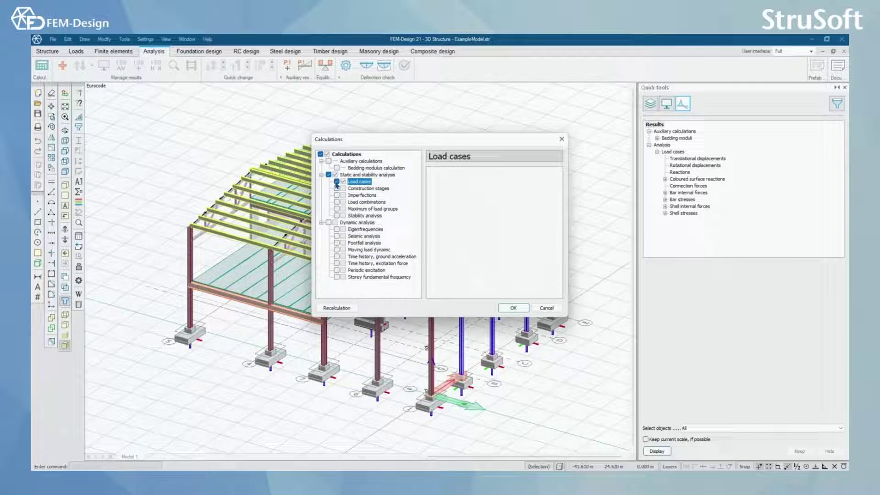
{"action": "left_click", "coordinate": [562, 142]}
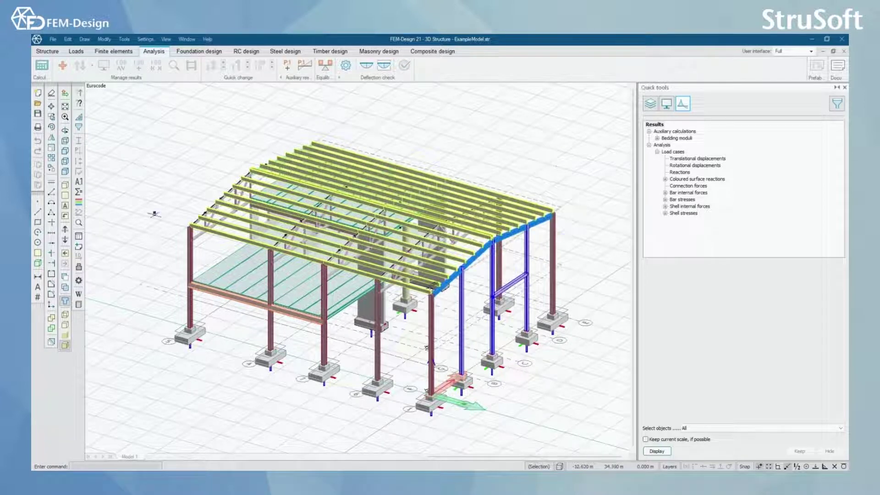
Select Translational displacements under the load case analysis results for the Deadload case.
{"action": "scroll", "coordinate": [472, 269], "scroll_direction": "down", "scroll_amount": 3}
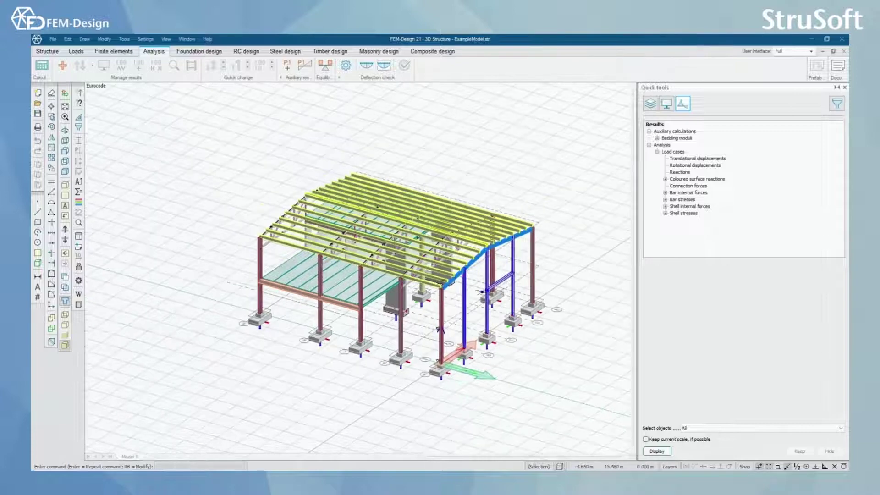
{"action": "middle_click_drag", "start_coordinate": [480, 291], "coordinate": [439, 284]}
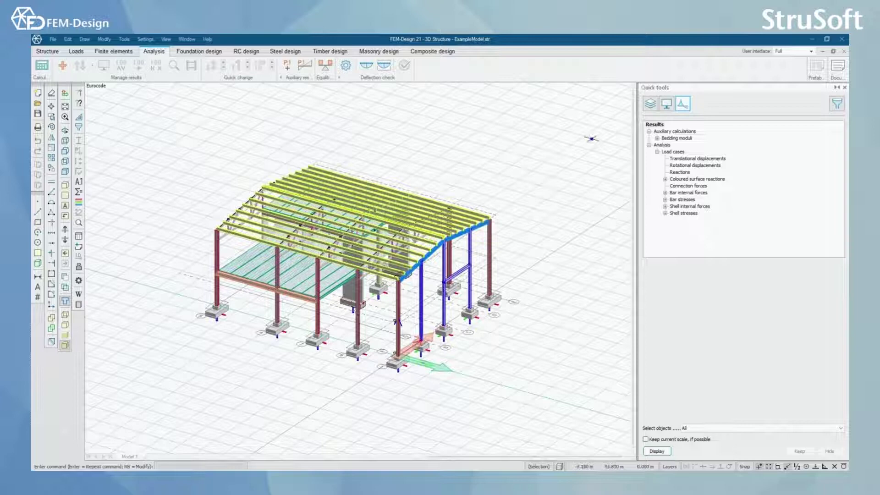
{"action": "left_click", "coordinate": [154, 52]}
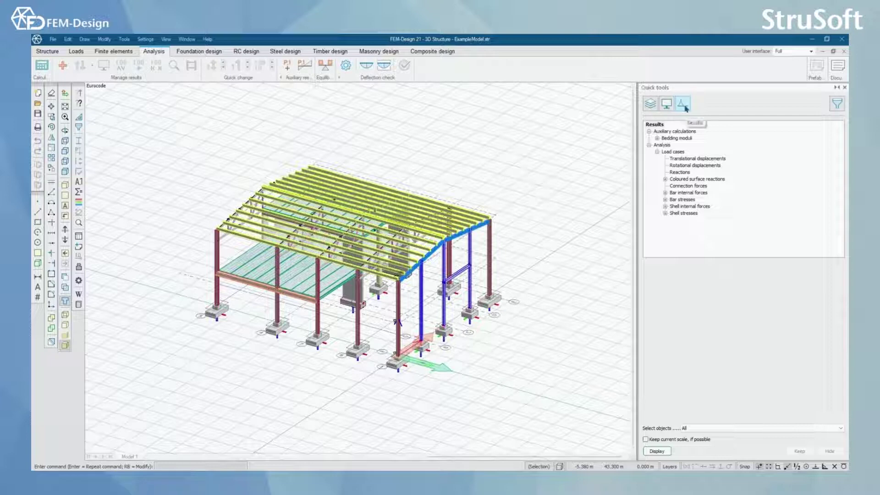
{"action": "left_click", "coordinate": [658, 151]}
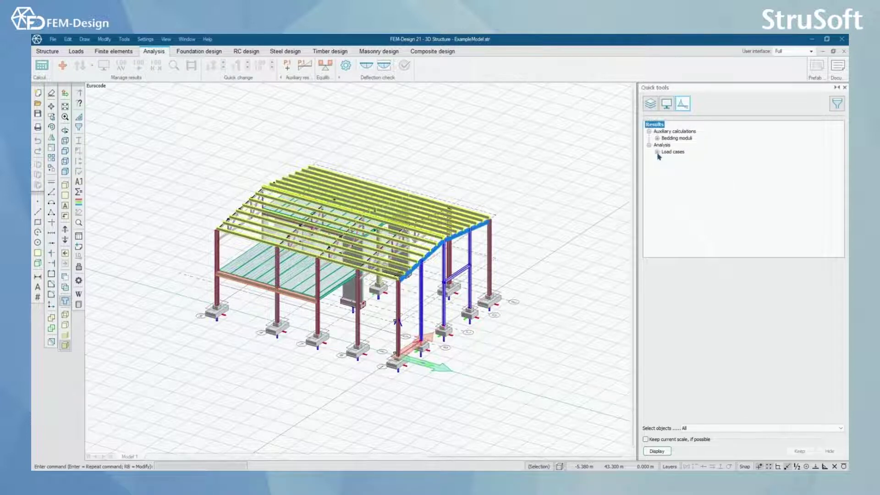
{"action": "left_click", "coordinate": [657, 151]}
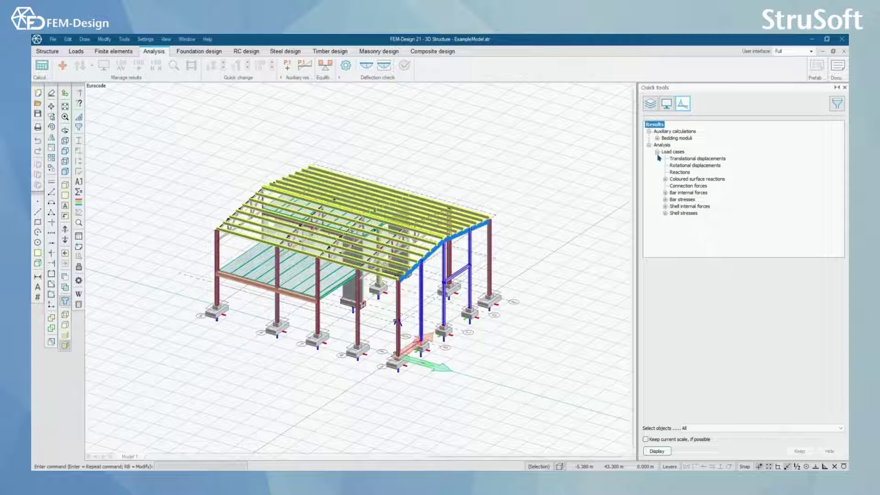
{"action": "left_click", "coordinate": [712, 160]}
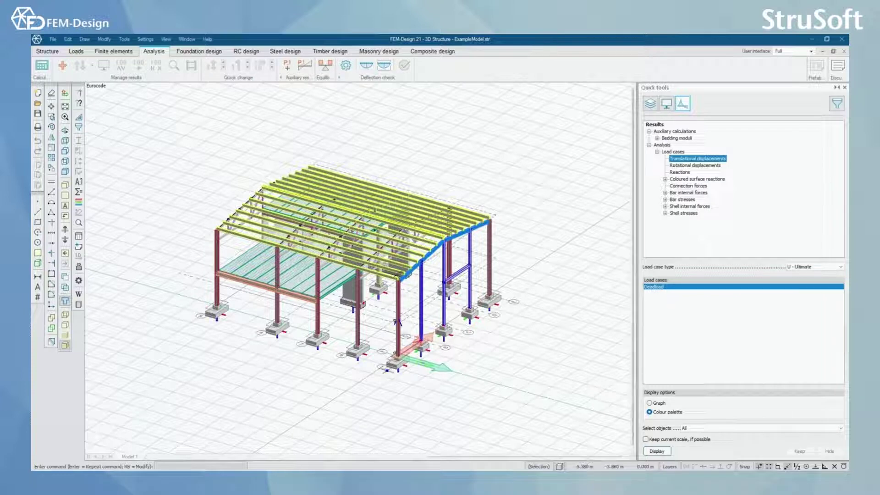
Turn off the solid display of the structural members and show the Deadload translational displacements as a colour palette.
{"action": "left_click", "coordinate": [65, 302]}
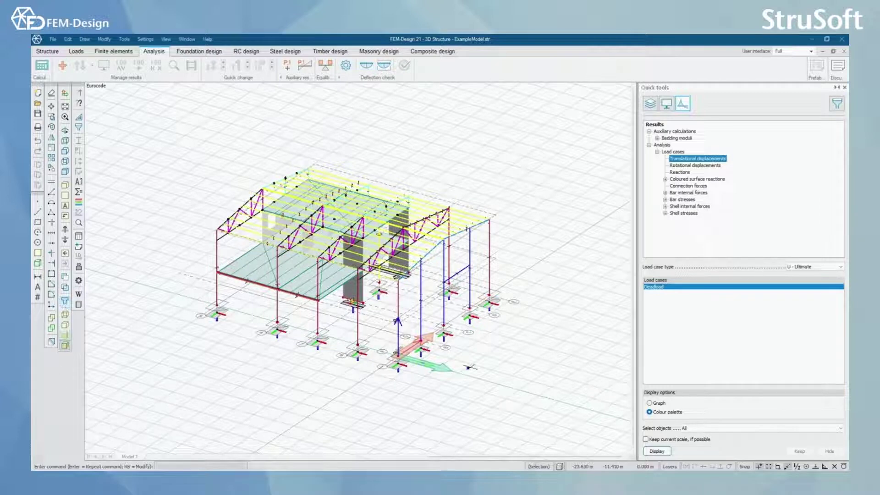
{"action": "middle_click_drag", "start_coordinate": [338, 323], "coordinate": [338, 324]}
{"action": "scroll", "coordinate": [338, 323], "scroll_direction": "up", "scroll_amount": 3}
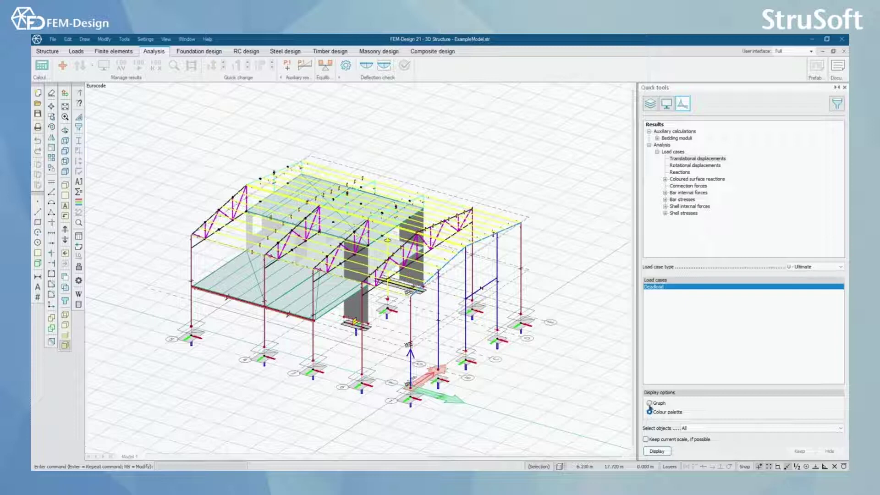
{"action": "left_click", "coordinate": [660, 453]}
{"action": "middle_click_drag", "start_coordinate": [325, 346], "coordinate": [301, 346], "text": "alt"}
{"action": "scroll", "coordinate": [301, 346], "scroll_direction": "up", "scroll_amount": 3}
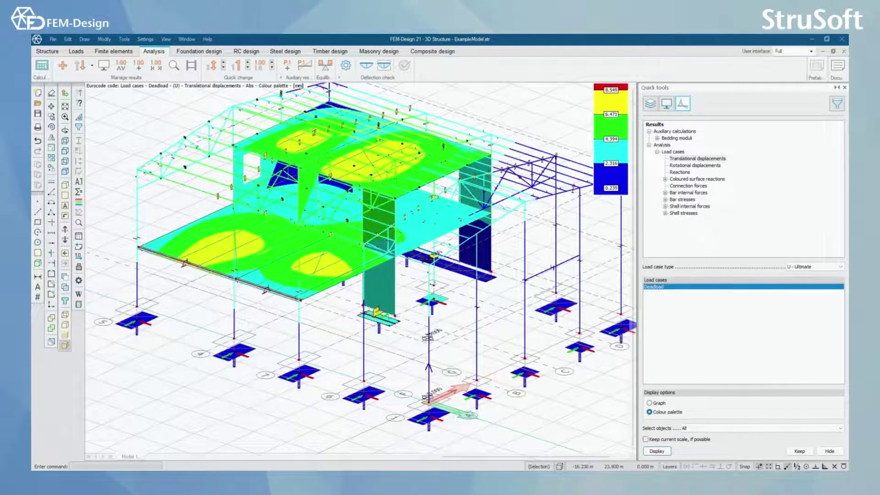
Examine the colour-palette displacements across the slabs, walls, columns and foundations of the model.
{"action": "scroll", "coordinate": [251, 258], "scroll_direction": "down", "scroll_amount": 2}
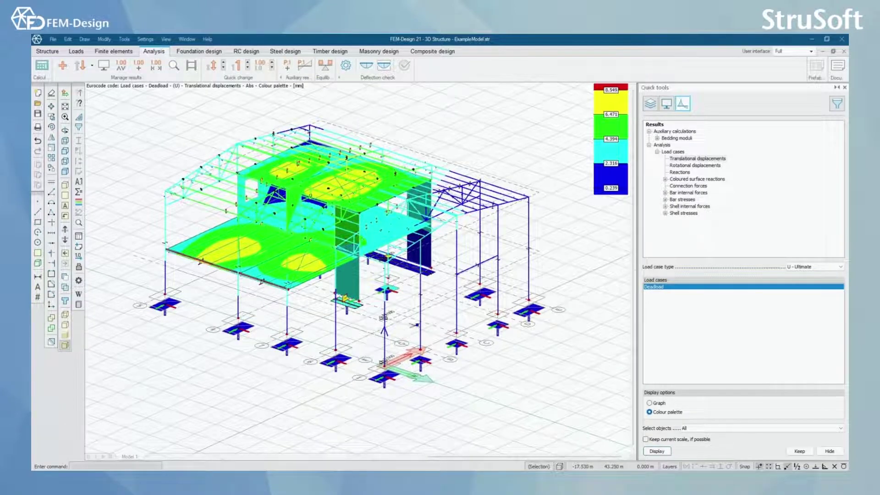
{"action": "middle_click_drag", "start_coordinate": [314, 340], "coordinate": [333, 347], "text": "shift"}
{"action": "scroll", "coordinate": [324, 315], "scroll_direction": "up", "scroll_amount": 3}
{"action": "scroll", "coordinate": [329, 326], "scroll_direction": "down", "scroll_amount": 3}
{"action": "scroll", "coordinate": [319, 347], "scroll_direction": "down", "scroll_amount": 3}
{"action": "scroll", "coordinate": [413, 298], "scroll_direction": "up", "scroll_amount": 5}
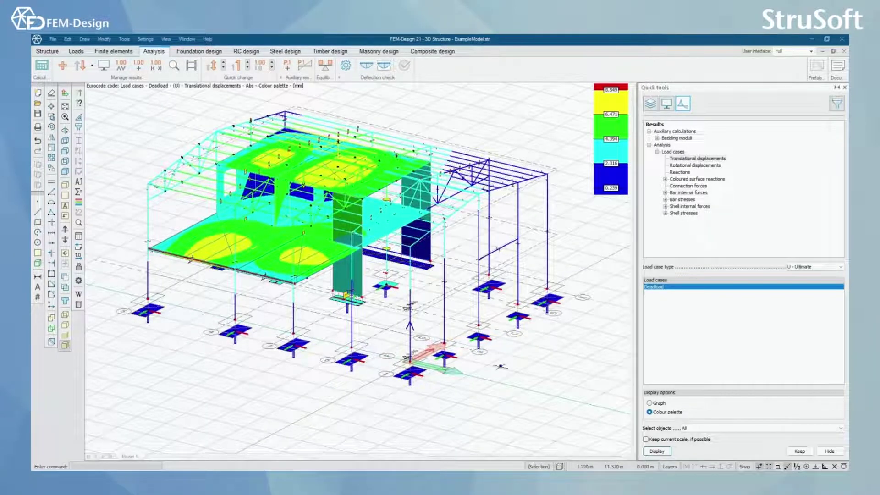
{"action": "scroll", "coordinate": [444, 291], "scroll_direction": "up", "scroll_amount": 4}
{"action": "scroll", "coordinate": [443, 292], "scroll_direction": "up", "scroll_amount": 2}
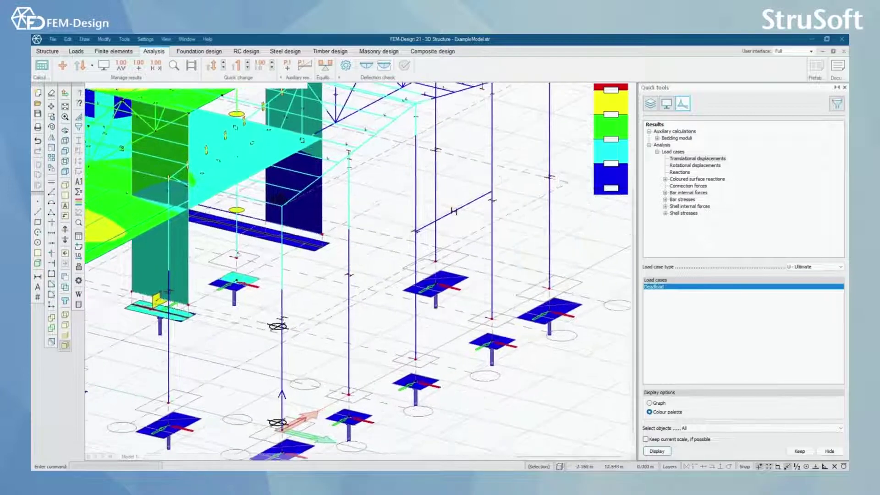
{"action": "scroll", "coordinate": [443, 267], "scroll_direction": "down", "scroll_amount": 5}
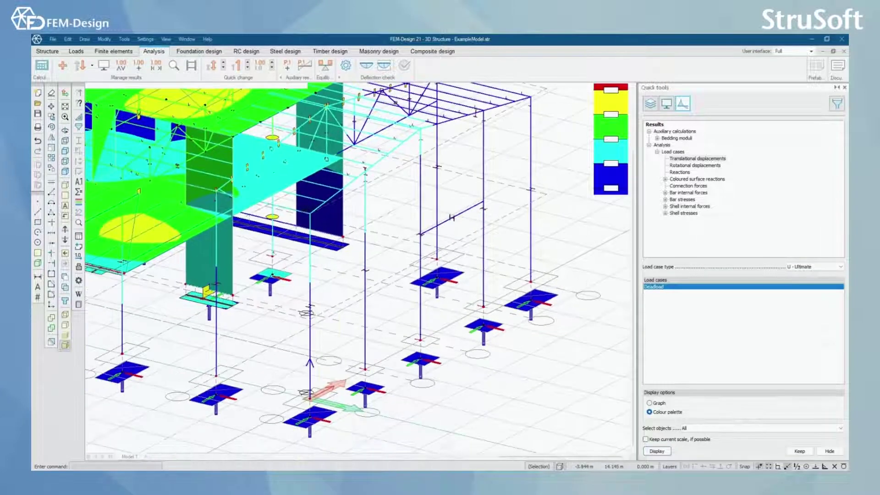
{"action": "scroll", "coordinate": [408, 340], "scroll_direction": "down", "scroll_amount": 2}
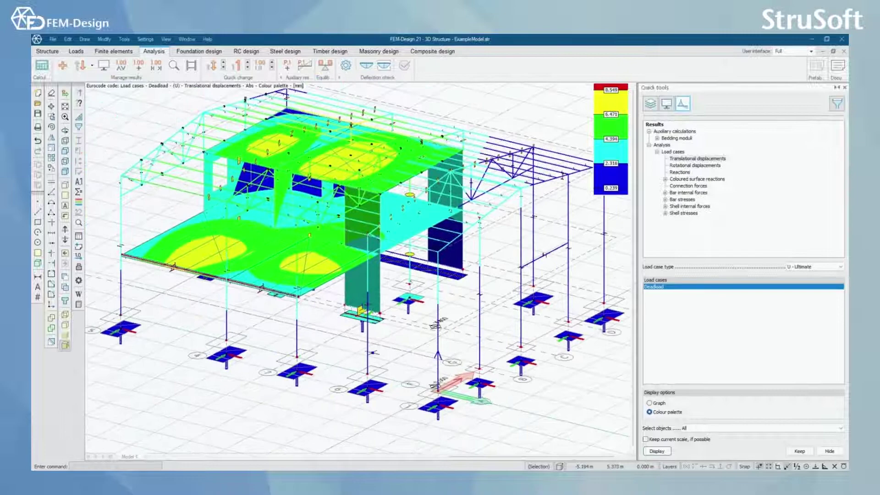
{"action": "mouse_move", "coordinate": [372, 353]}
{"action": "middle_mouse_down", "text": "alt"}
{"action": "mouse_move", "coordinate": [407, 343]}
{"action": "mouse_move", "coordinate": [381, 349]}
{"action": "middle_mouse_up", "text": "alt"}
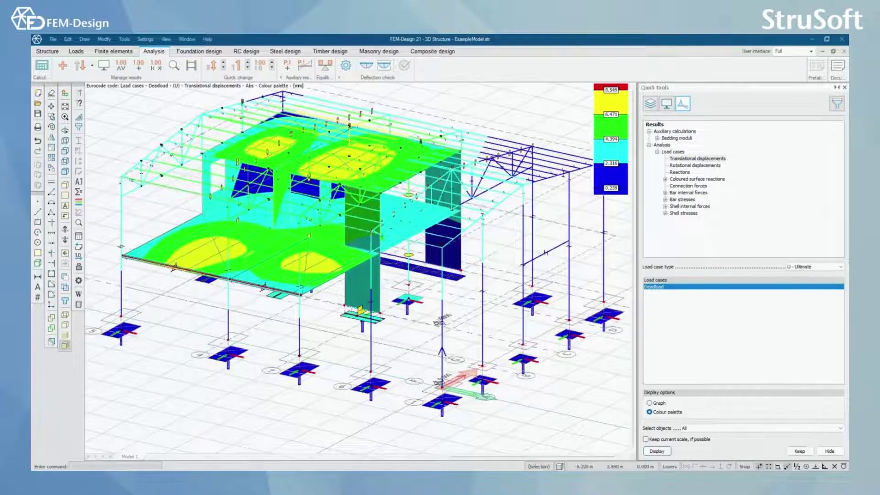
{"action": "scroll", "coordinate": [436, 321], "scroll_direction": "down", "scroll_amount": 1}
{"action": "scroll", "coordinate": [433, 324], "scroll_direction": "down", "scroll_amount": 1}
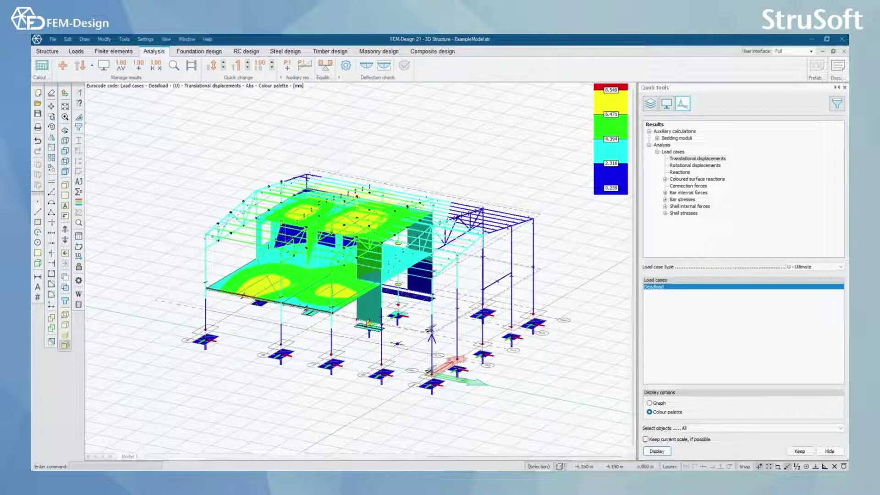
Check the equilibrium of loads and reactions for the Deadload load case.
{"action": "left_click", "coordinate": [325, 69]}
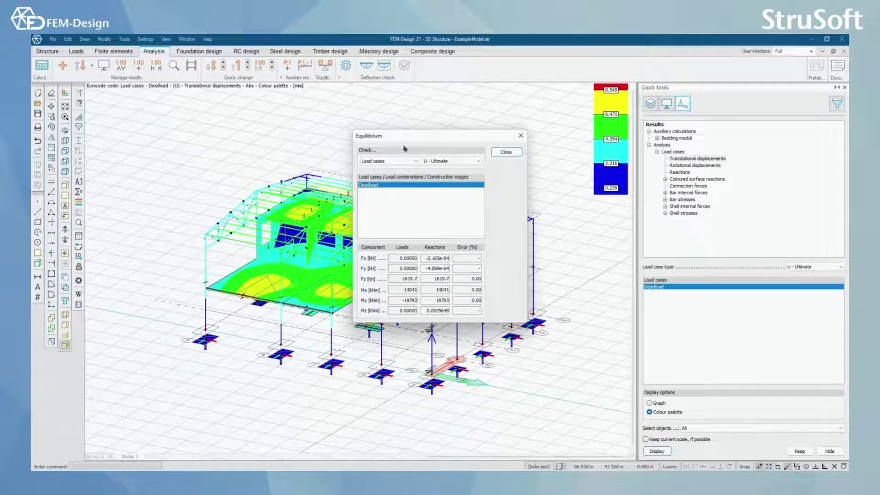
{"action": "left_click_drag", "start_coordinate": [408, 139], "coordinate": [433, 109]}
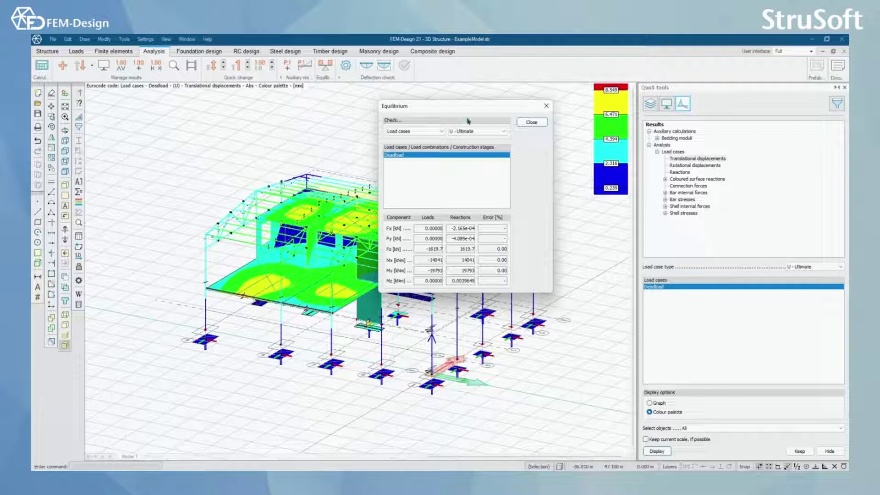
{"action": "left_click_drag", "start_coordinate": [462, 109], "coordinate": [487, 98]}
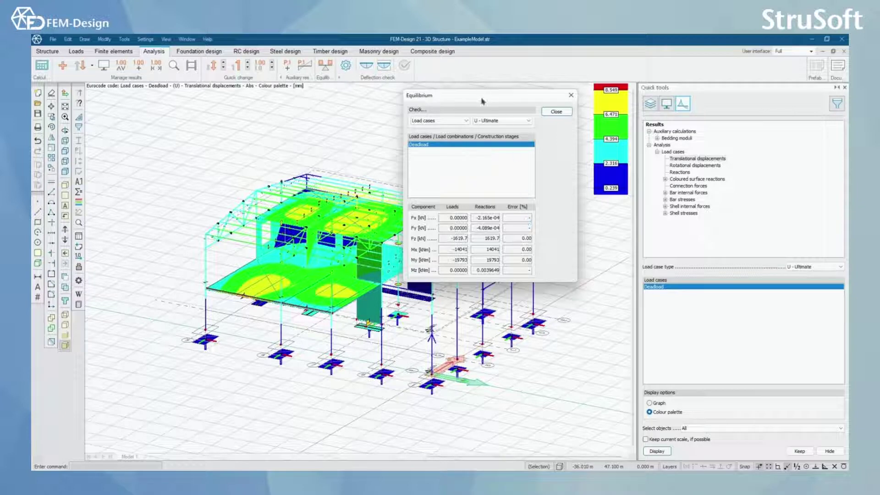
{"action": "left_click_drag", "start_coordinate": [481, 99], "coordinate": [493, 93]}
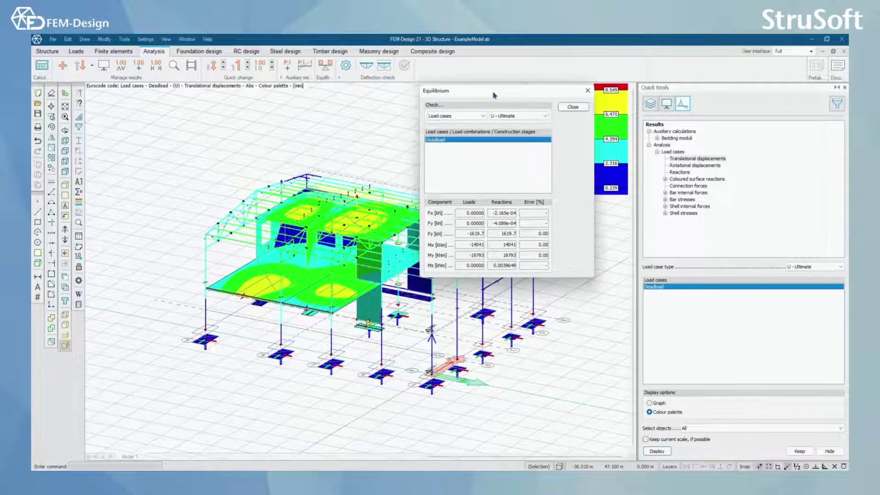
{"action": "left_click", "coordinate": [573, 107]}
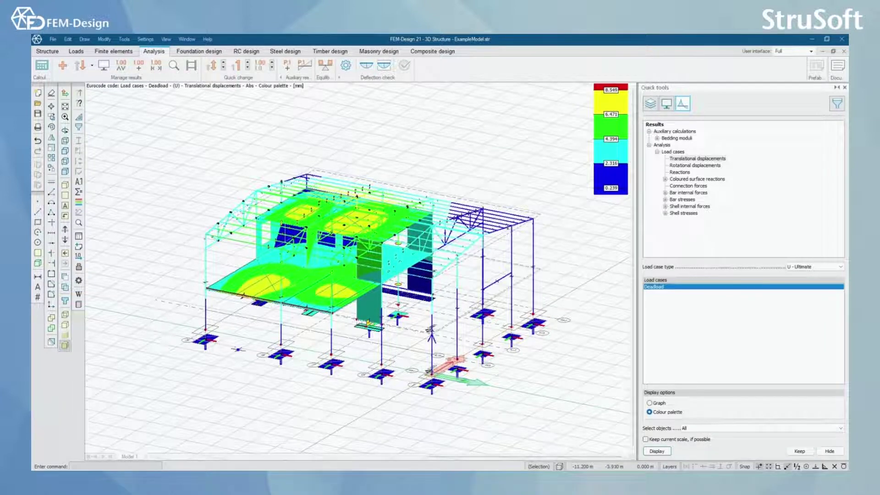
Delete the finite element mesh from the entire structure.
{"action": "middle_click_drag", "start_coordinate": [238, 349], "coordinate": [390, 367]}
{"action": "scroll", "coordinate": [301, 327], "scroll_direction": "up", "scroll_amount": 3}
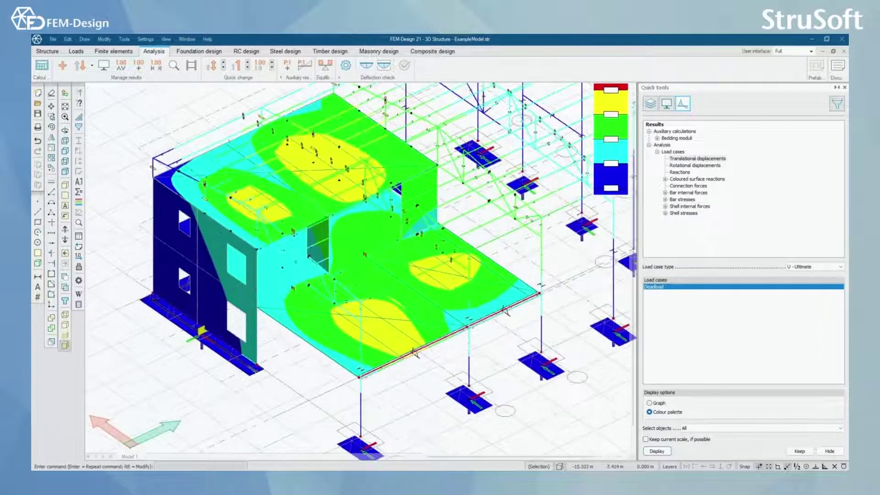
{"action": "scroll", "coordinate": [289, 325], "scroll_direction": "down", "scroll_amount": 2}
{"action": "middle_click_drag", "start_coordinate": [286, 326], "coordinate": [324, 325]}
{"action": "scroll", "coordinate": [325, 327], "scroll_direction": "up", "scroll_amount": 1}
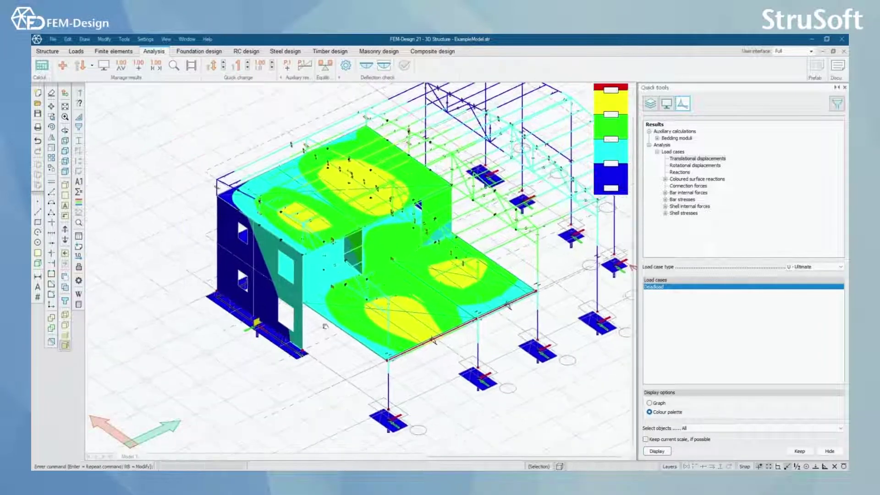
{"action": "left_click", "coordinate": [114, 52]}
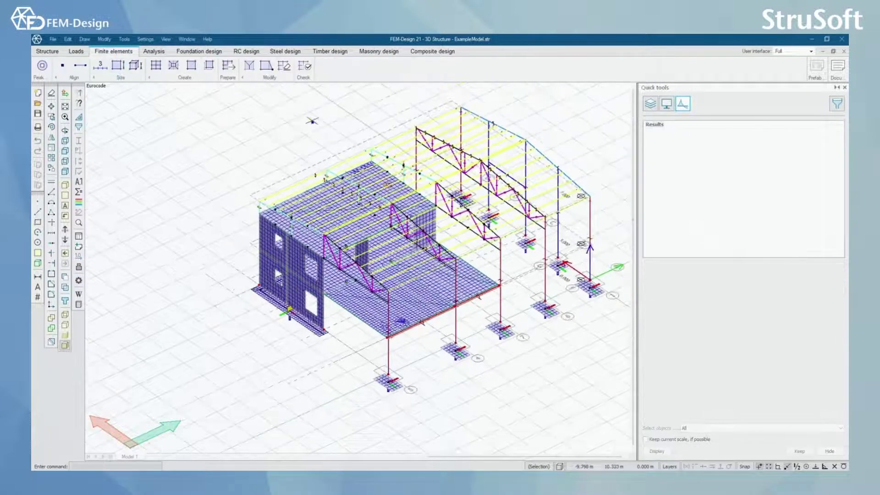
{"action": "left_click", "coordinate": [284, 66]}
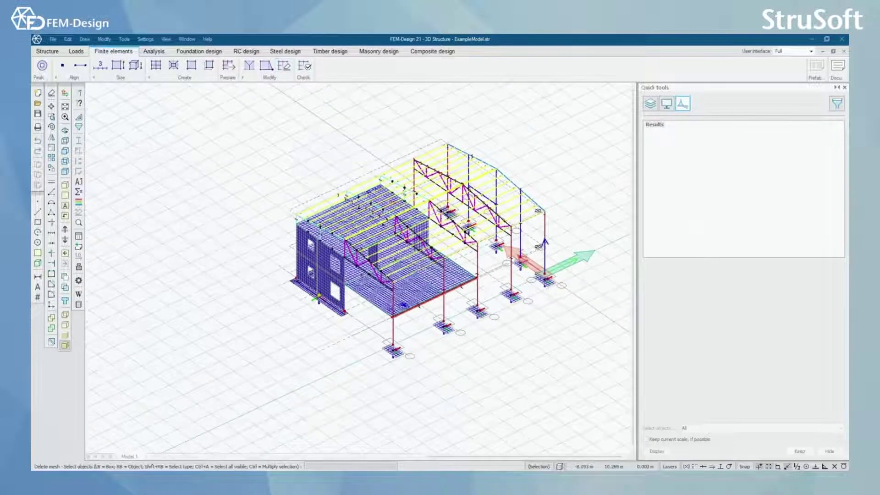
{"action": "left_click_drag", "start_coordinate": [543, 143], "coordinate": [222, 454]}
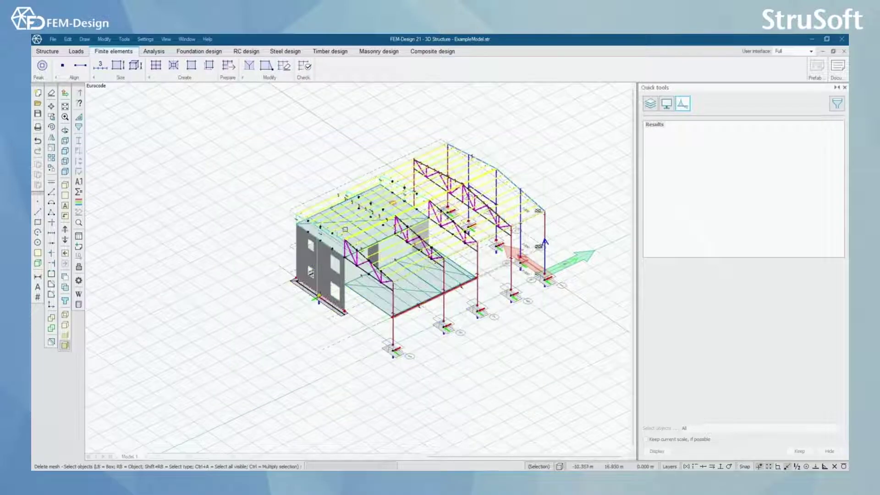
Generate the finite element mesh for the entire structure.
{"action": "middle_click_drag", "start_coordinate": [361, 271], "coordinate": [374, 297], "text": "alt"}
{"action": "scroll", "coordinate": [374, 296], "scroll_direction": "up", "scroll_amount": 3}
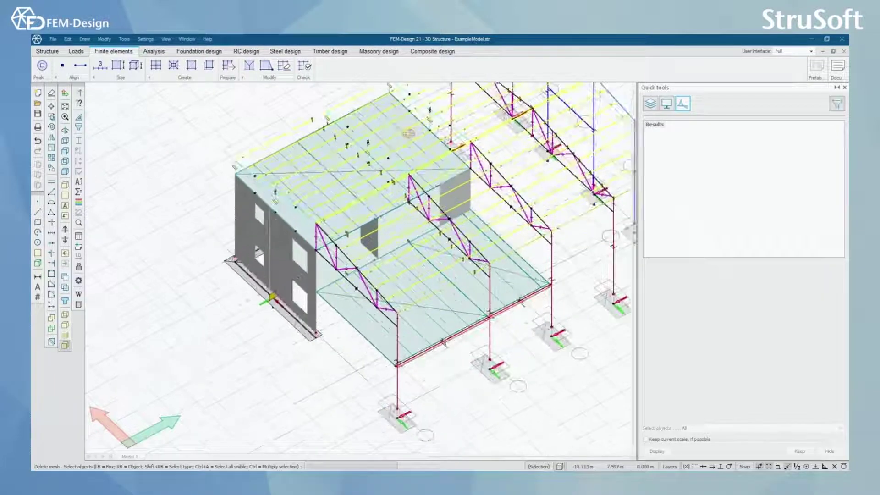
{"action": "middle_click_drag", "start_coordinate": [261, 264], "coordinate": [259, 263], "text": "alt"}
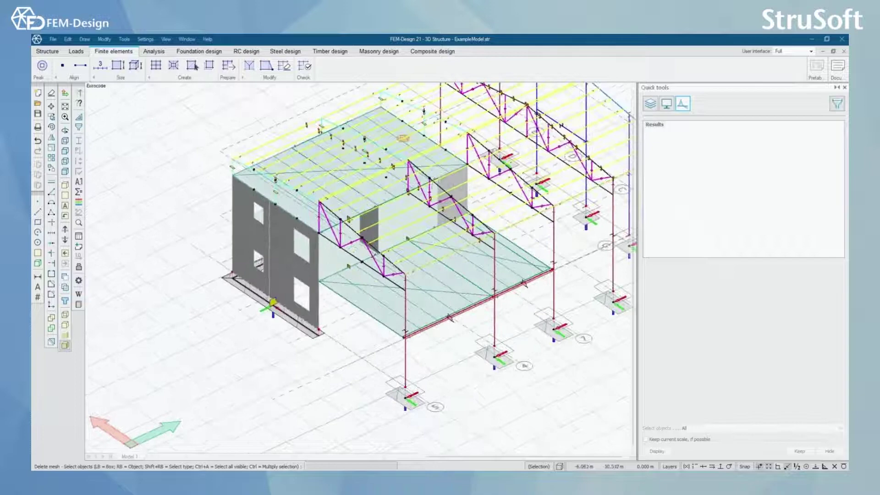
{"action": "left_click", "coordinate": [156, 65]}
{"action": "scroll", "coordinate": [176, 91], "scroll_direction": "down", "scroll_amount": 3}
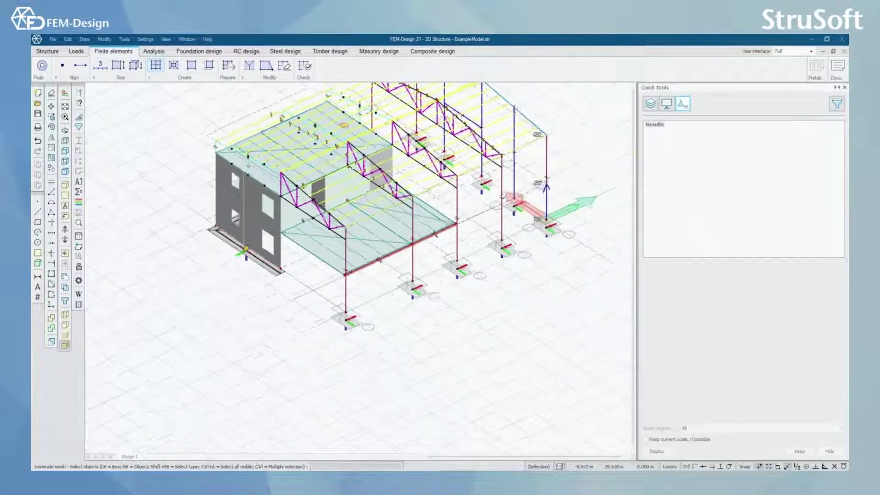
{"action": "middle_click_drag", "start_coordinate": [273, 162], "coordinate": [273, 254]}
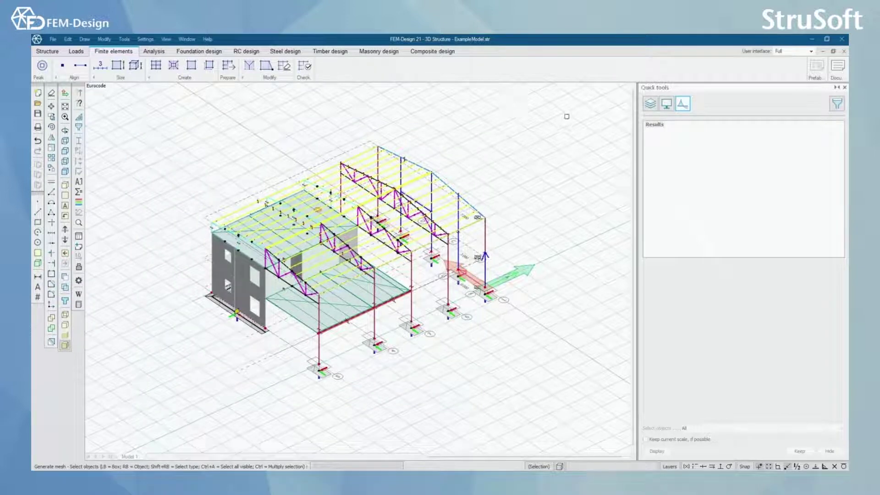
{"action": "left_click", "coordinate": [161, 410]}
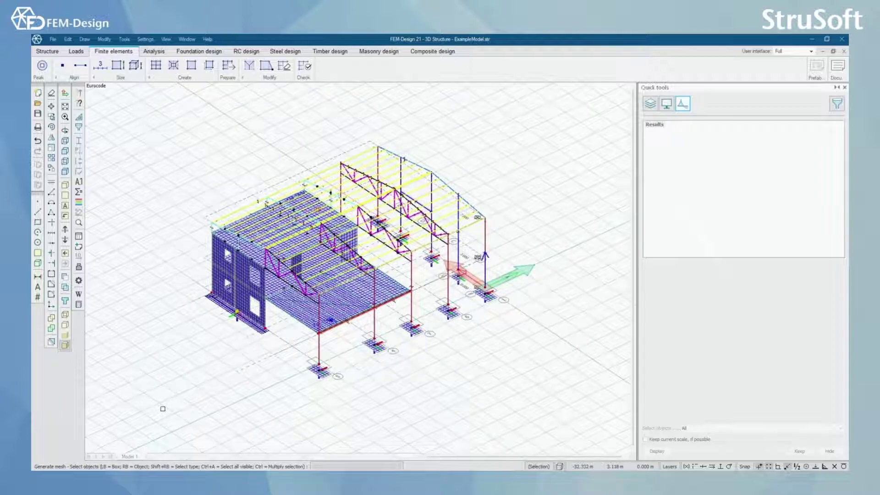
Examine the generated mesh on the slabs, walls around the openings, and foundations from several sides of the structure.
{"action": "scroll", "coordinate": [250, 347], "scroll_direction": "up", "scroll_amount": 3}
{"action": "middle_click_drag", "start_coordinate": [250, 347], "coordinate": [413, 344], "text": "shift"}
{"action": "middle_click_drag", "start_coordinate": [255, 359], "coordinate": [380, 351]}
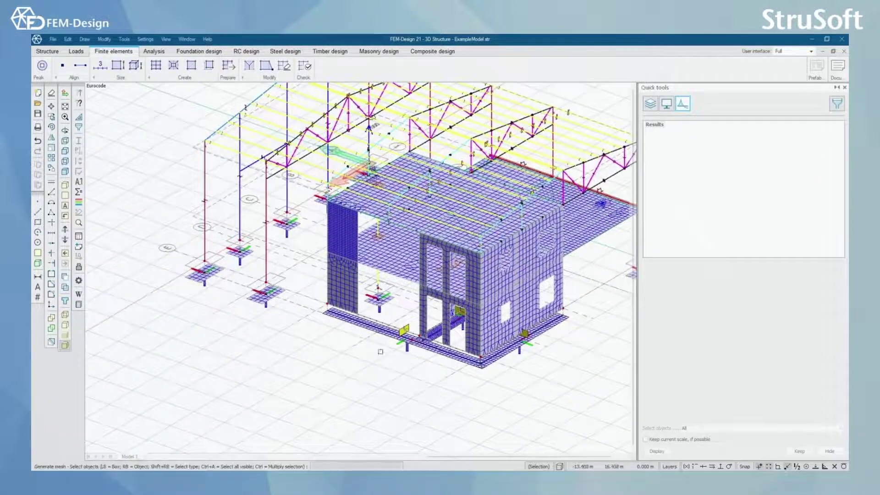
{"action": "scroll", "coordinate": [352, 249], "scroll_direction": "up", "scroll_amount": 3}
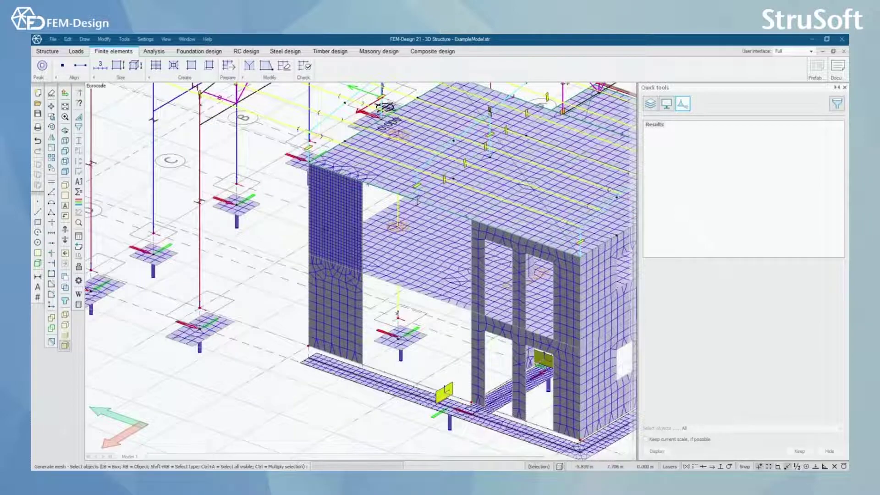
{"action": "scroll", "coordinate": [334, 238], "scroll_direction": "up", "scroll_amount": 2}
{"action": "scroll", "coordinate": [335, 236], "scroll_direction": "down", "scroll_amount": 2}
{"action": "middle_click_drag", "start_coordinate": [451, 307], "coordinate": [275, 295], "text": "shift"}
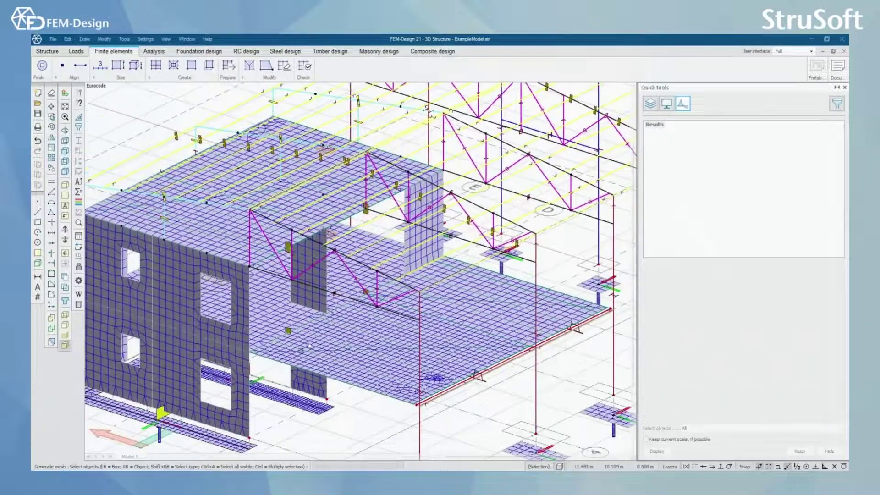
{"action": "middle_click_drag", "start_coordinate": [218, 396], "coordinate": [336, 333]}
{"action": "scroll", "coordinate": [336, 332], "scroll_direction": "down", "scroll_amount": 2}
{"action": "middle_click_drag", "start_coordinate": [344, 276], "coordinate": [306, 309], "text": "shift"}
{"action": "middle_click_drag", "start_coordinate": [379, 266], "coordinate": [254, 198]}
{"action": "scroll", "coordinate": [264, 198], "scroll_direction": "down", "scroll_amount": 2}
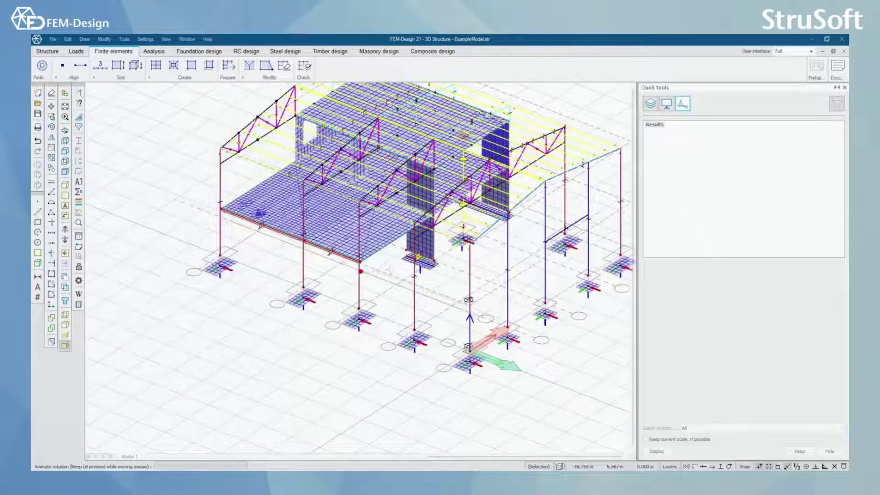
{"action": "mouse_move", "coordinate": [361, 271]}
{"action": "middle_mouse_down", "text": "shift"}
{"action": "mouse_move", "coordinate": [293, 256]}
{"action": "mouse_move", "coordinate": [275, 229]}
{"action": "mouse_move", "coordinate": [368, 270]}
{"action": "middle_mouse_up", "text": "shift"}
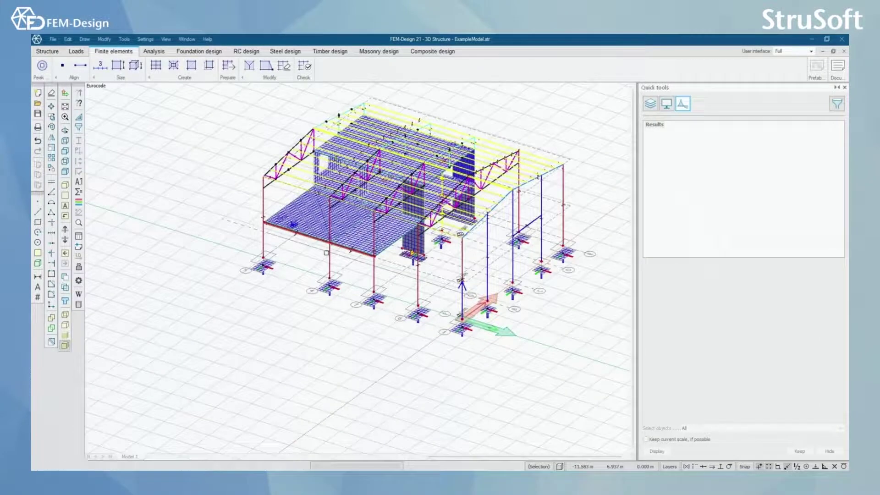
{"action": "scroll", "coordinate": [225, 239], "scroll_direction": "up", "scroll_amount": 3}
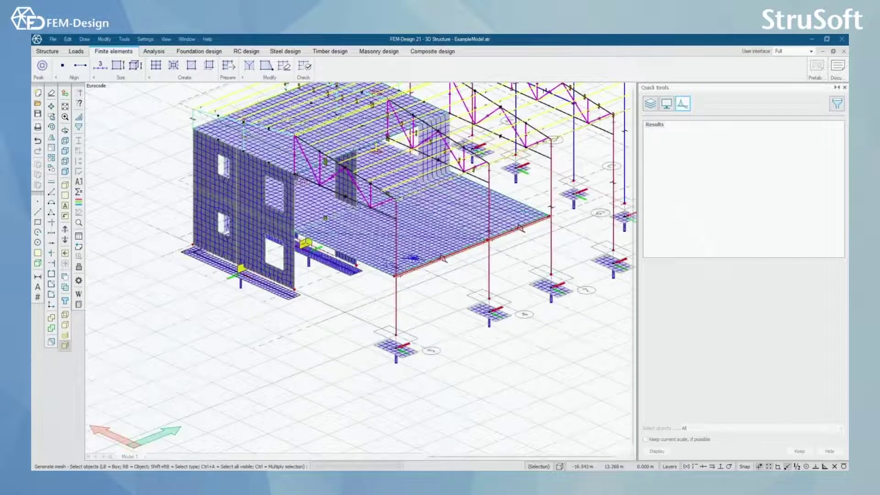
{"action": "scroll", "coordinate": [234, 270], "scroll_direction": "down", "scroll_amount": 2}
{"action": "middle_click_drag", "start_coordinate": [233, 270], "coordinate": [138, 265], "text": "shift"}
{"action": "scroll", "coordinate": [405, 264], "scroll_direction": "down", "scroll_amount": 2}
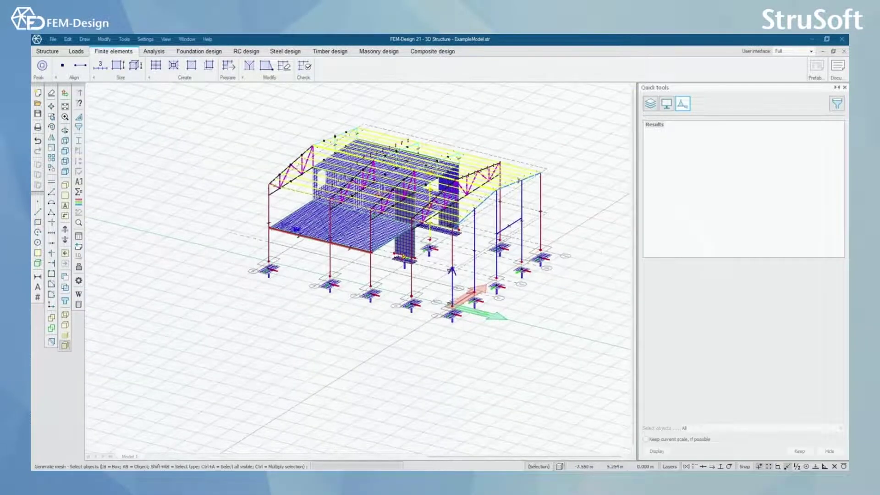
{"action": "middle_click_drag", "start_coordinate": [451, 262], "coordinate": [380, 293]}
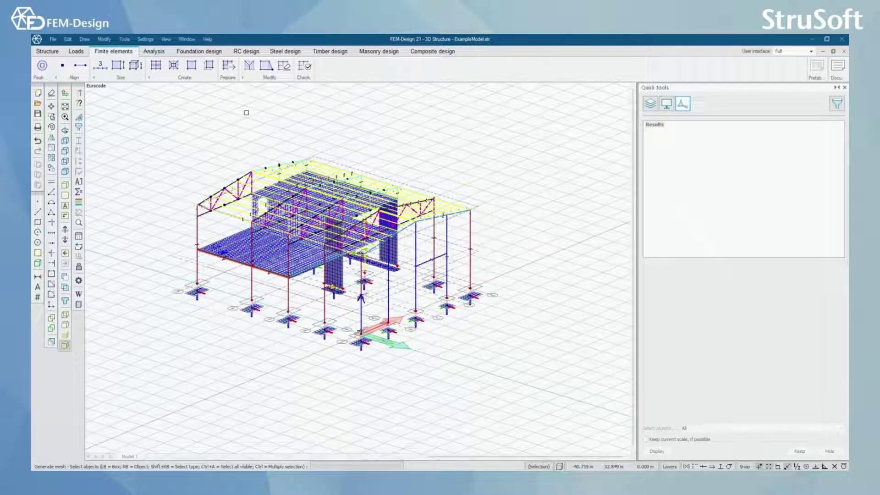
Switch to the Analysis stage with the whole structure centred in view.
{"action": "left_click", "coordinate": [153, 51]}
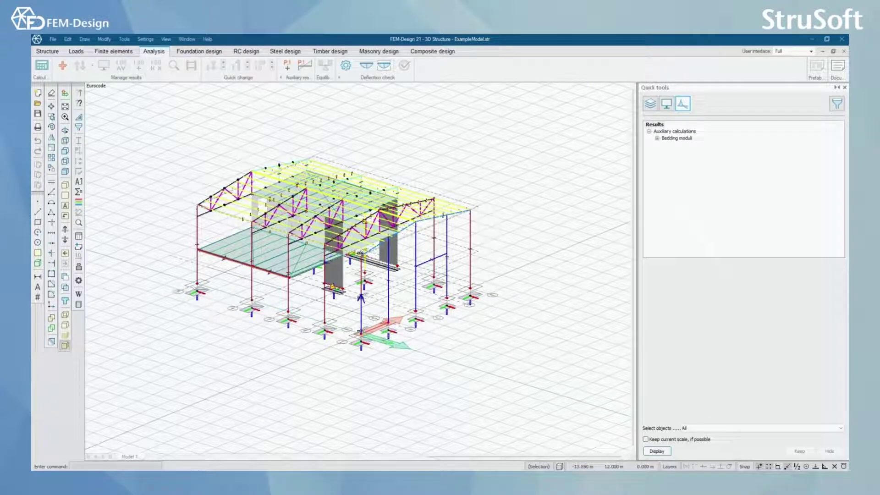
{"action": "right_click", "coordinate": [329, 262]}
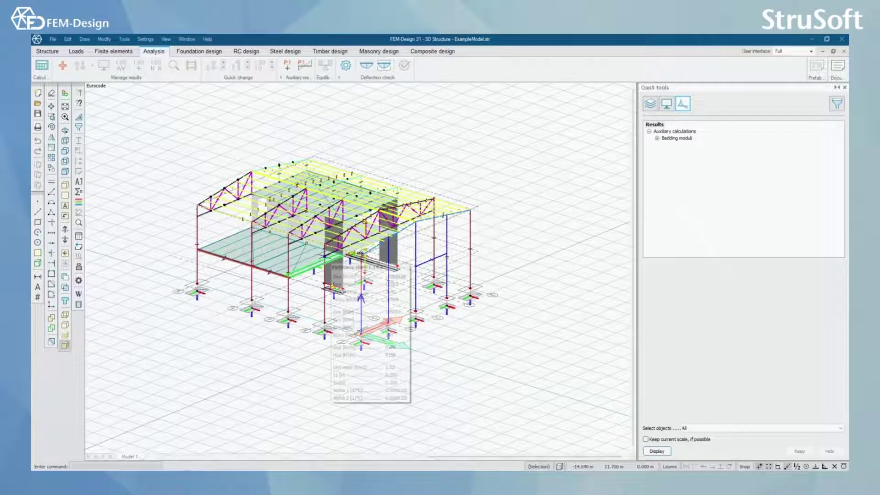
{"action": "key", "text": "Escape"}
{"action": "middle_click_drag", "start_coordinate": [409, 269], "coordinate": [398, 290]}
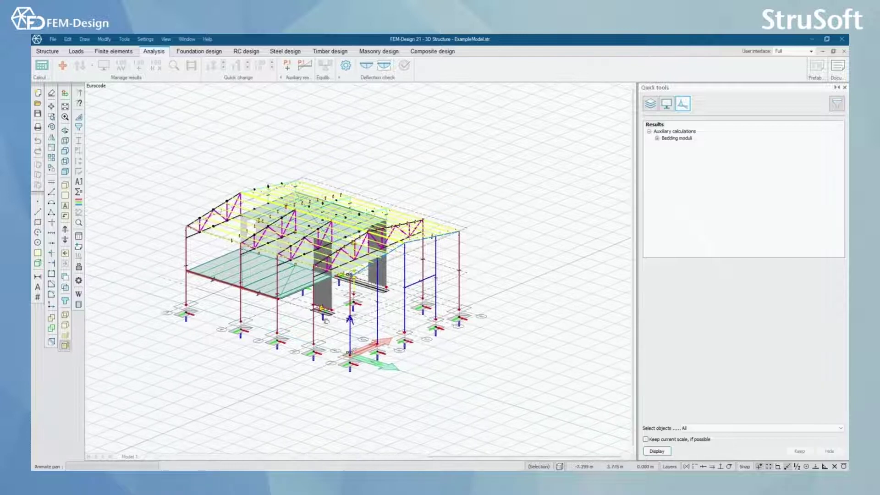
{"action": "middle_click_drag", "start_coordinate": [308, 323], "coordinate": [370, 321]}
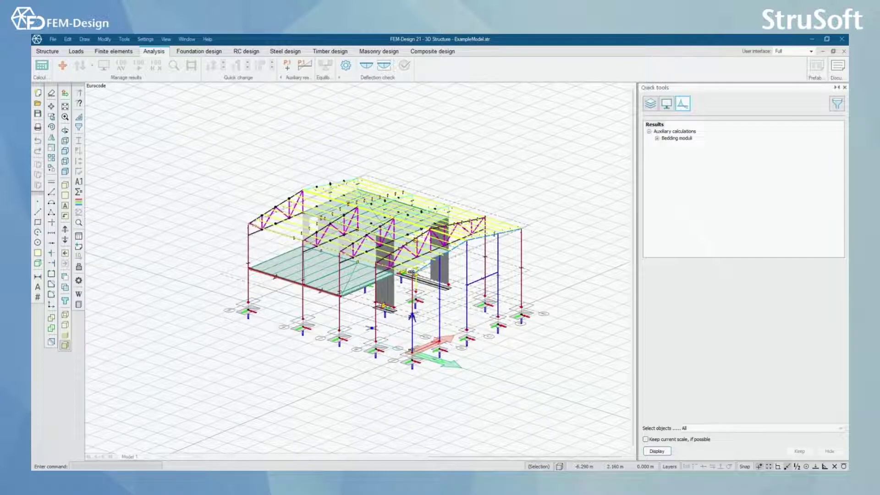